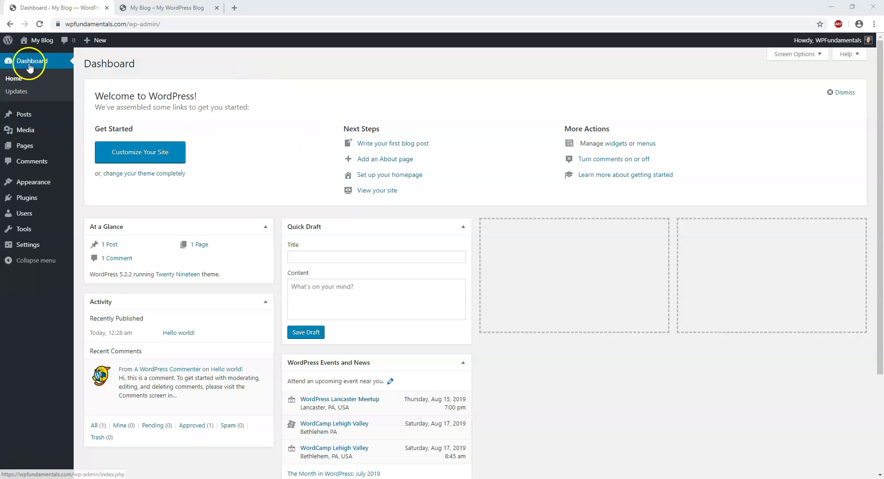
Collapse the WordPress Events and News, Quick Draft, Activity and At a Glance boxes on the dashboard home.
left_click(54, 70)
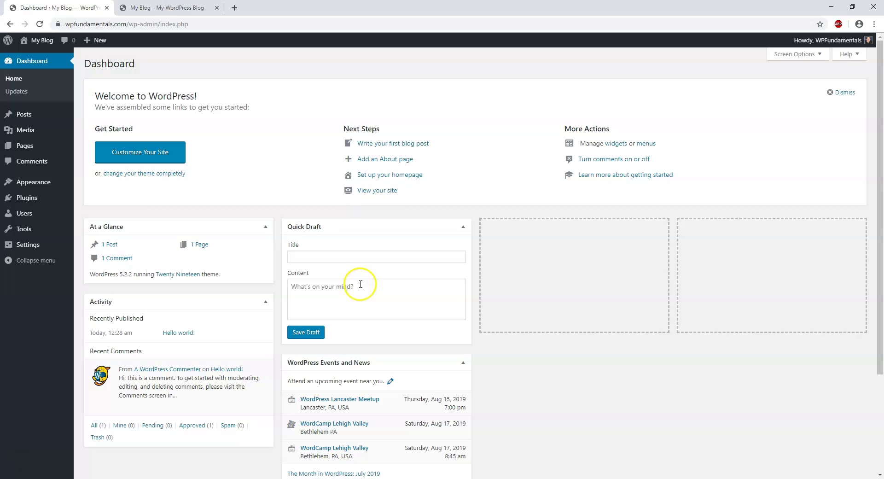
left_click(463, 363)
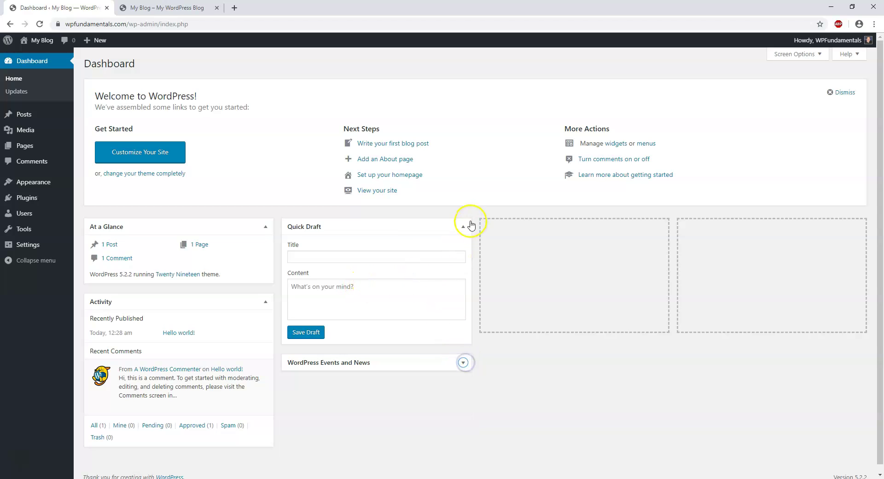
left_click(464, 227)
left_click(266, 302)
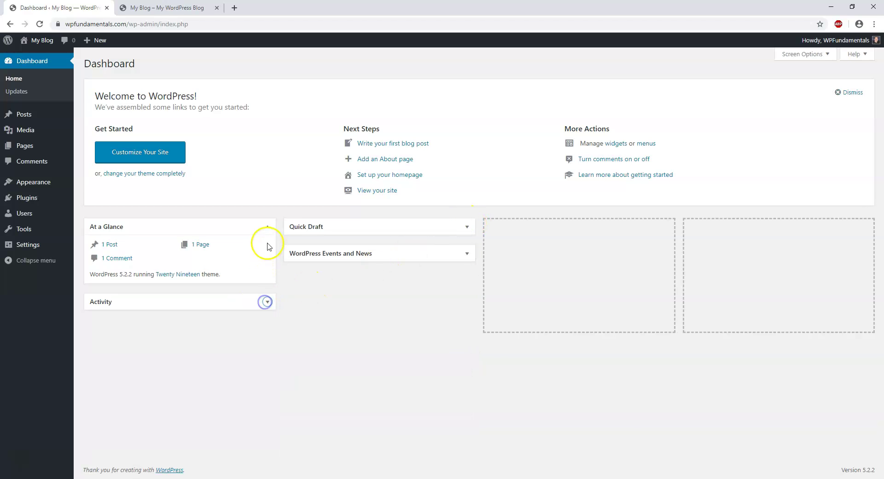
left_click(265, 226)
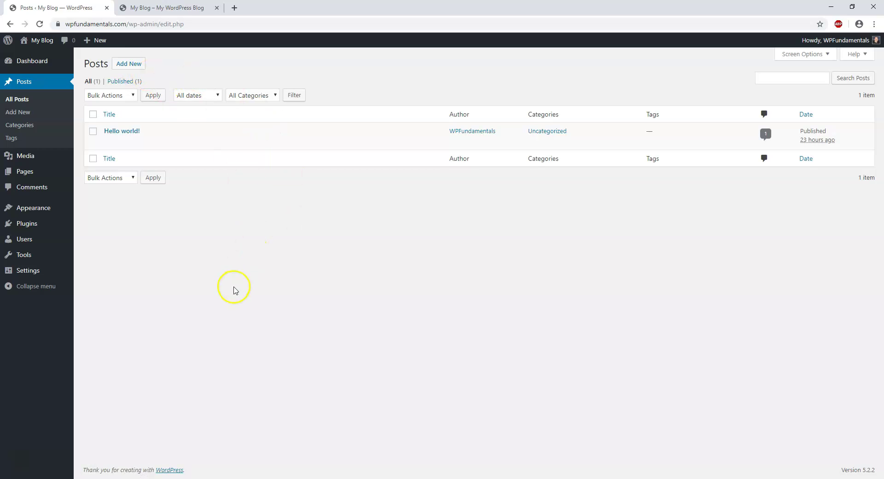
View the Media Library and the list of all pages.
mouse_move(51, 157)
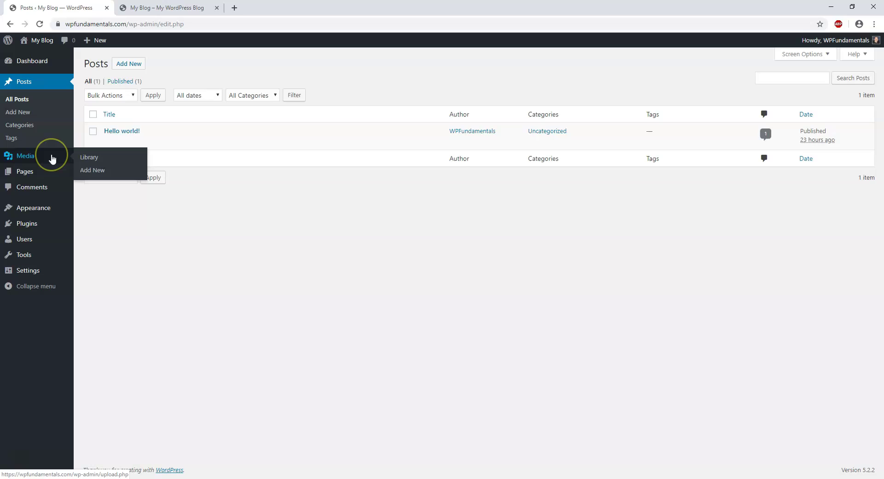
left_click(82, 157)
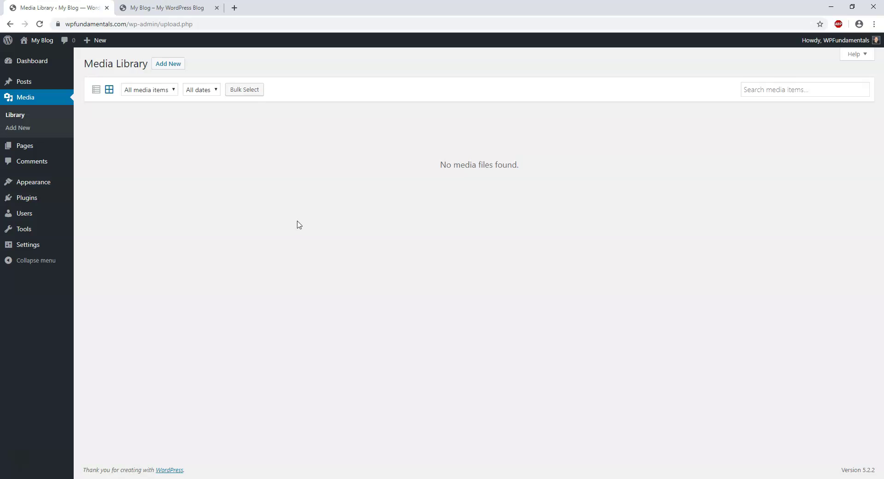
left_click(40, 148)
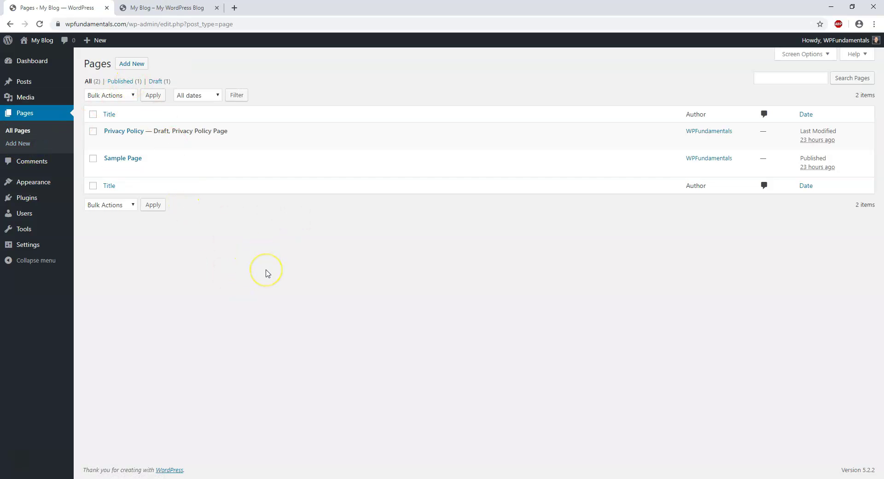
Compare the blog's public front page with the admin Pages list, and view the Comments list.
left_click(173, 8)
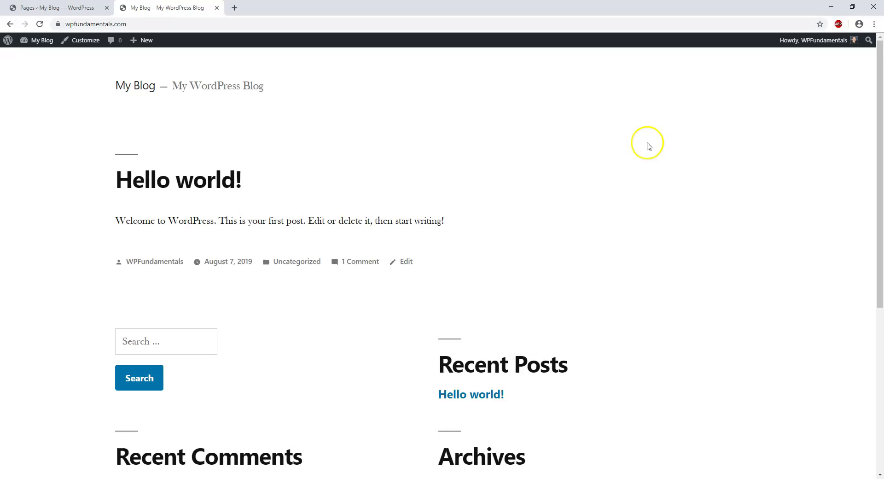
left_click(62, 8)
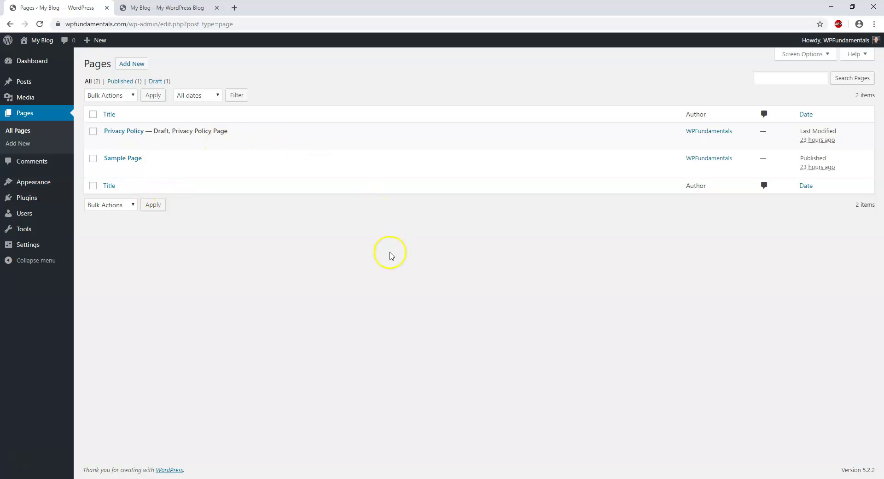
left_click(167, 7)
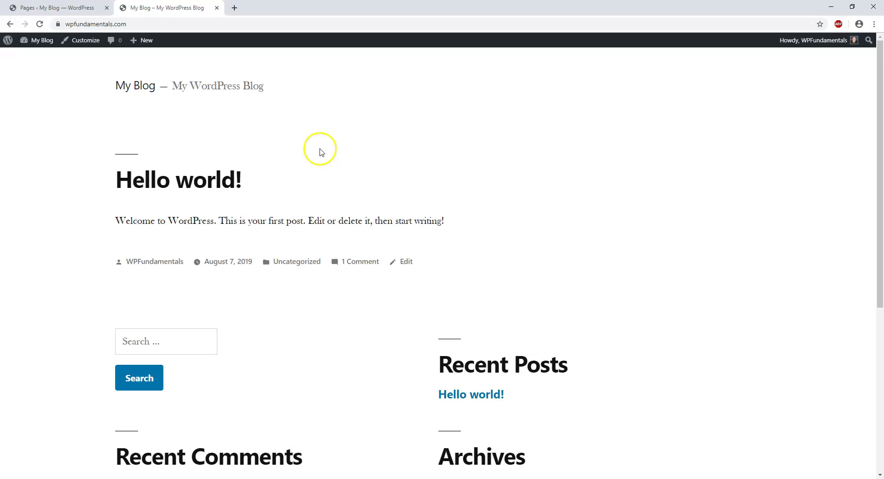
left_click(78, 8)
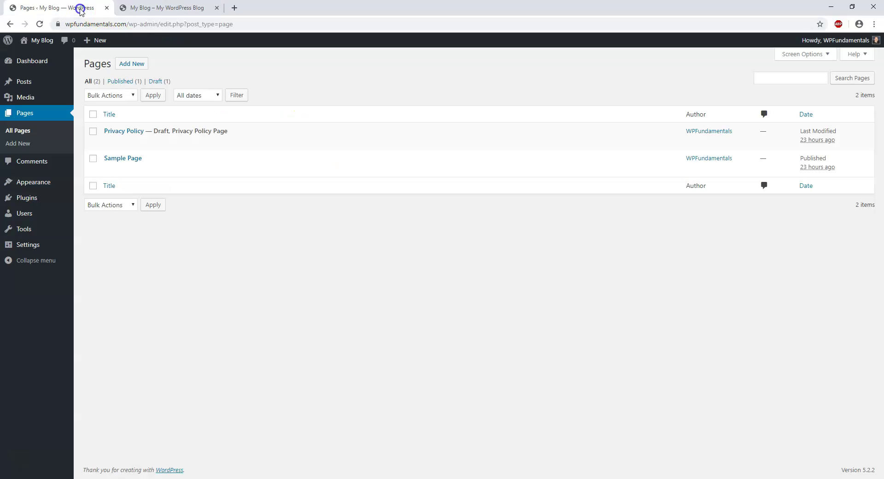
left_click(32, 163)
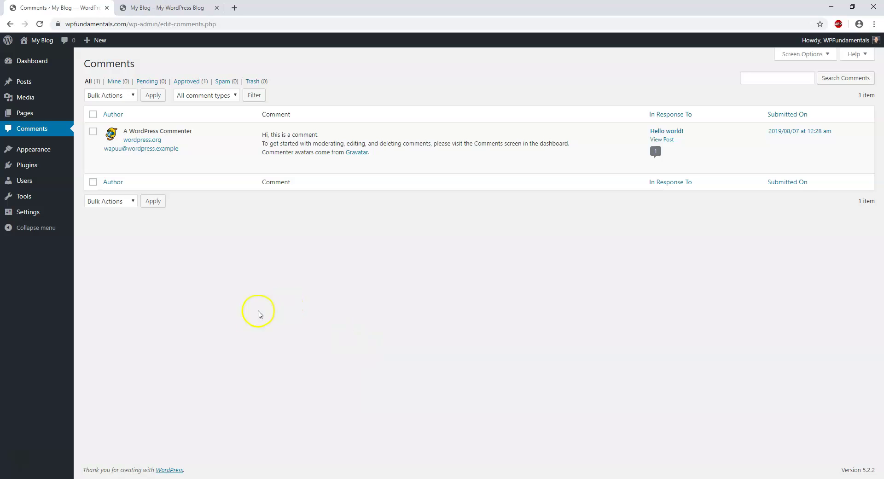
Activate the Twenty Seventeen theme among the installed themes.
left_click(50, 155)
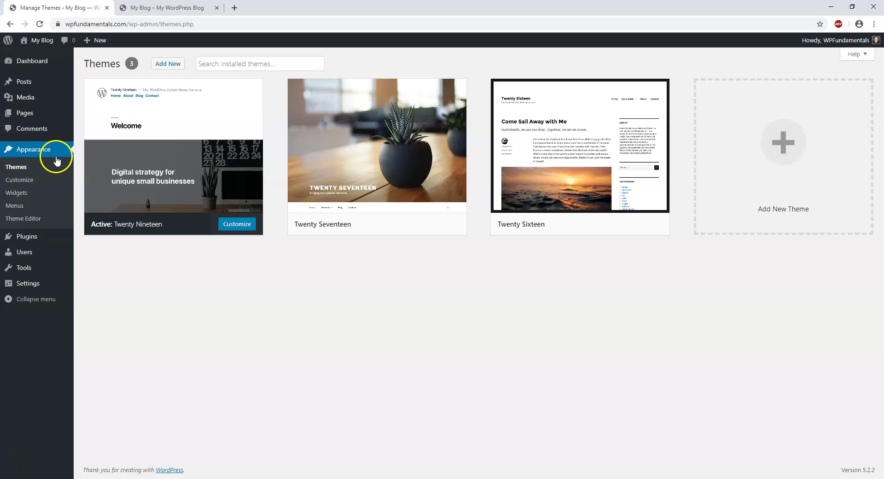
mouse_move(173, 174)
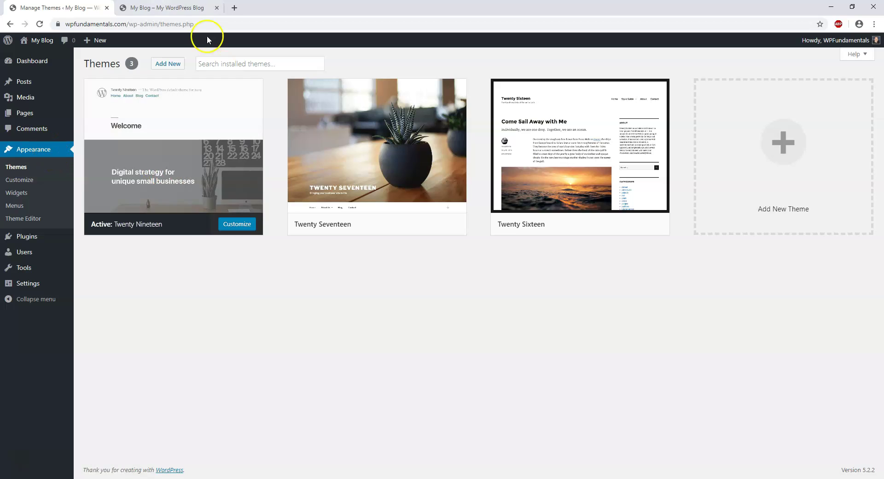
left_click(161, 7)
key("ctrl+1")
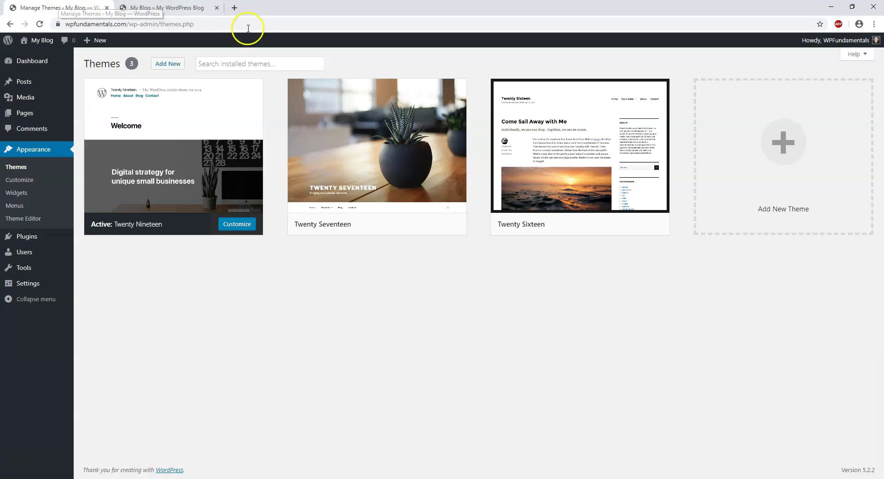
left_click(395, 225)
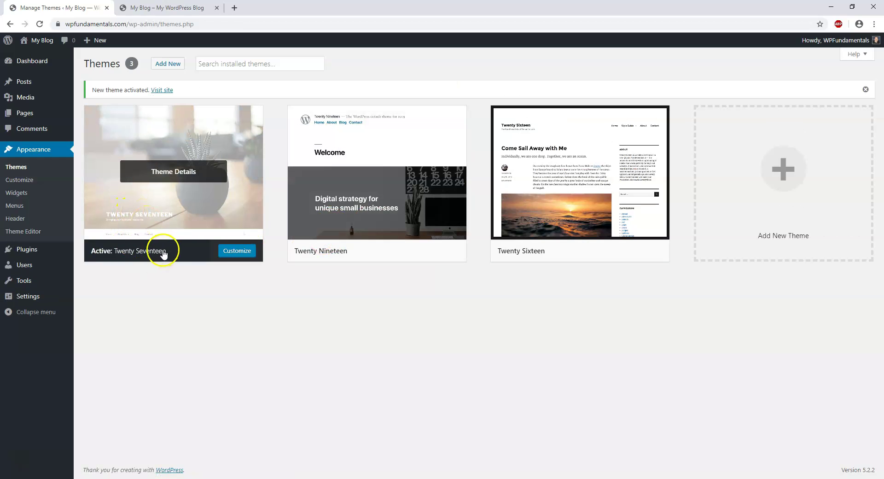
Reload the blog's public front page and look through it with the Twenty Seventeen theme, returning to the theme management page.
left_click(122, 5)
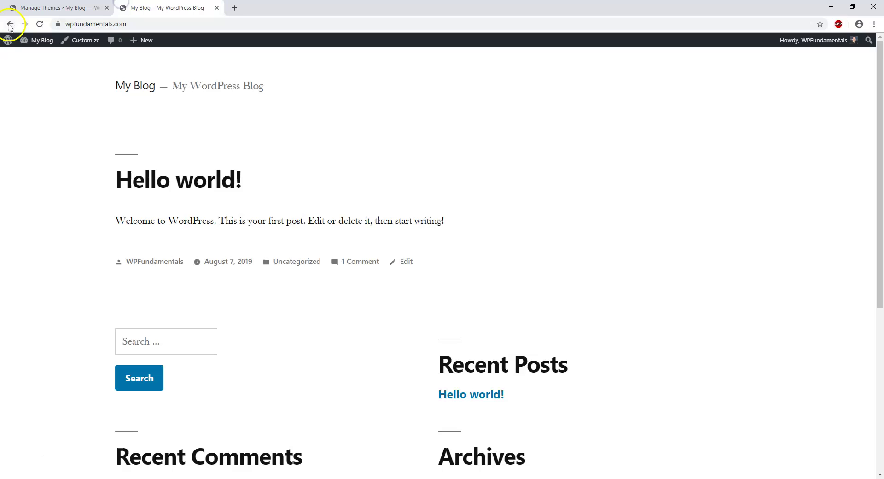
left_click(39, 24)
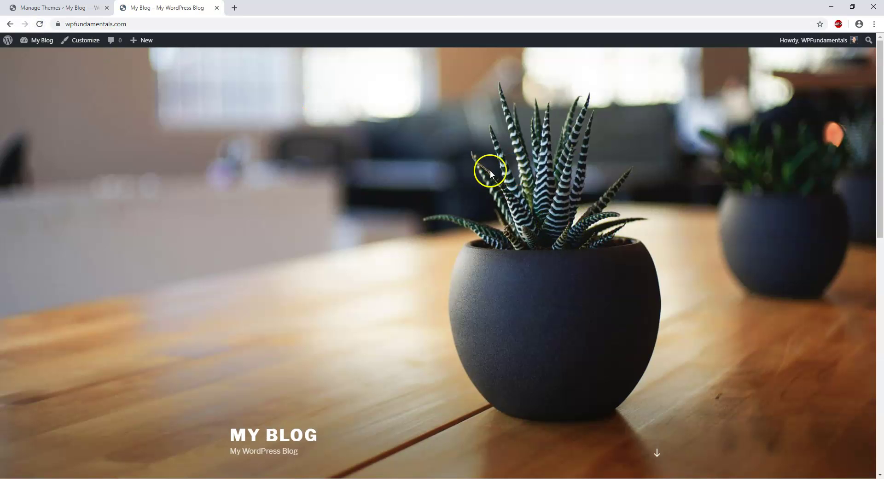
scroll(488, 171, "down", 10)
scroll(486, 173, "up", 5)
scroll(486, 173, "up", 6)
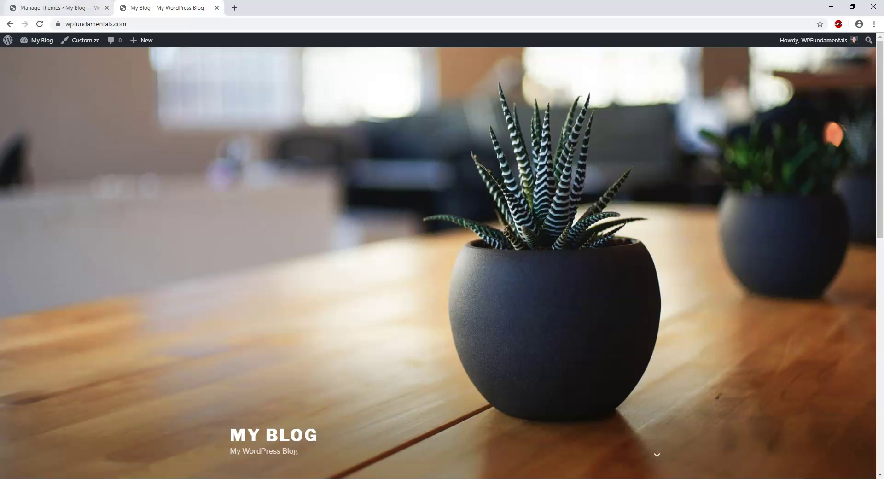
left_click(45, 8)
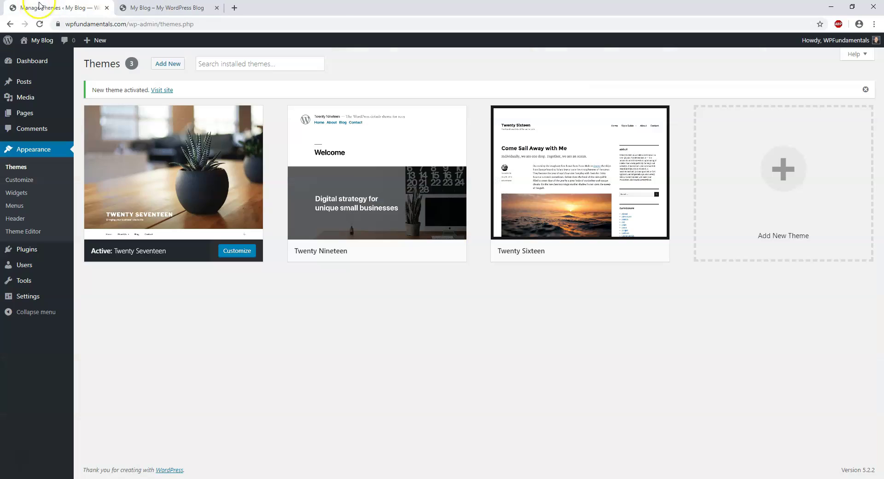
View the installed plugins and the list of site users.
left_click(31, 237)
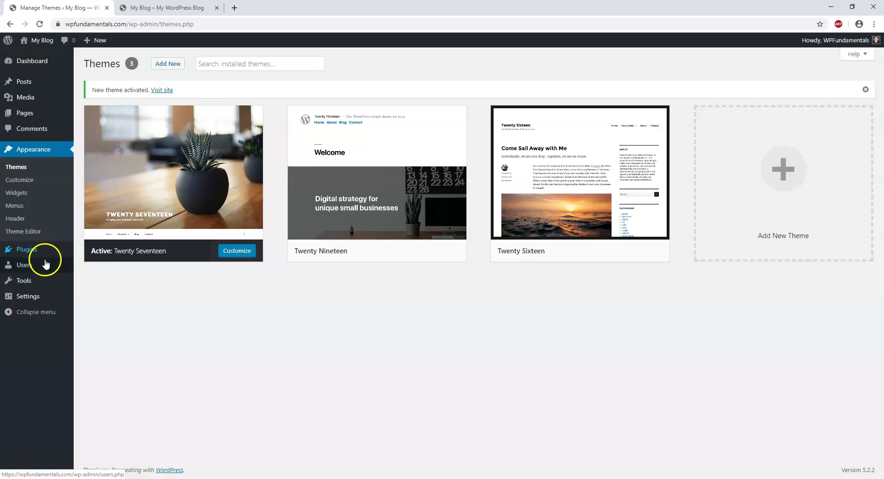
left_click(32, 234)
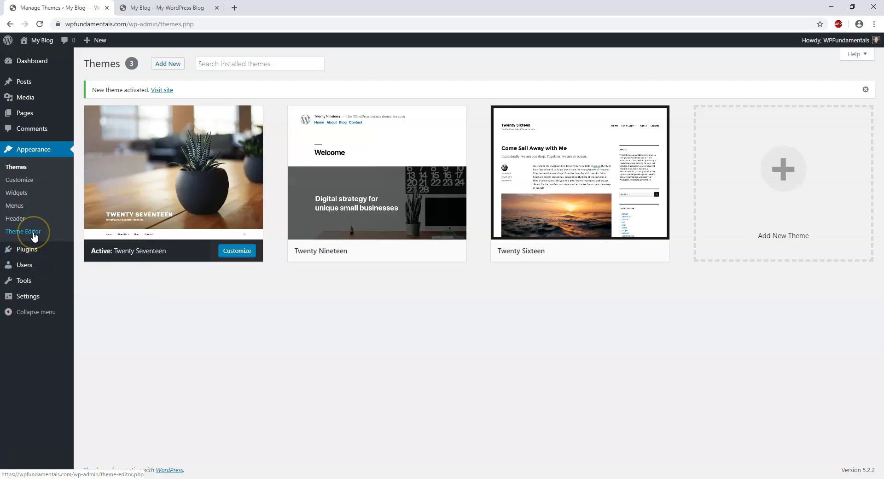
left_click(33, 235)
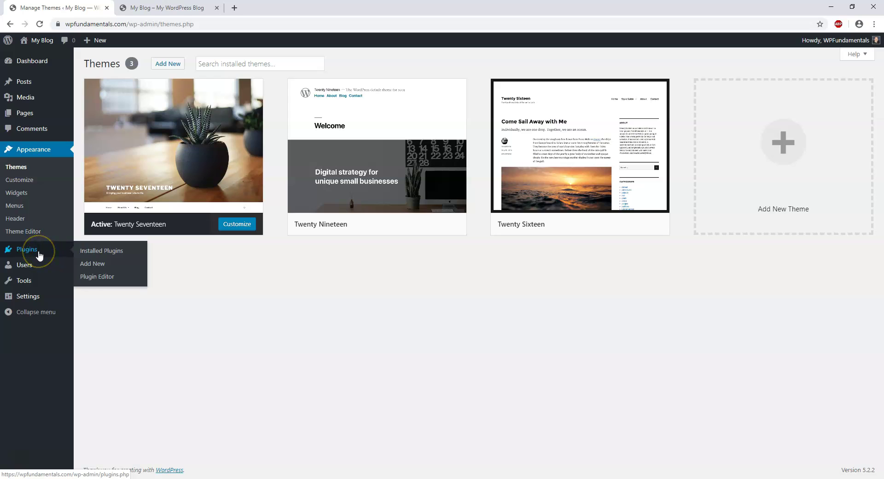
left_click(32, 251)
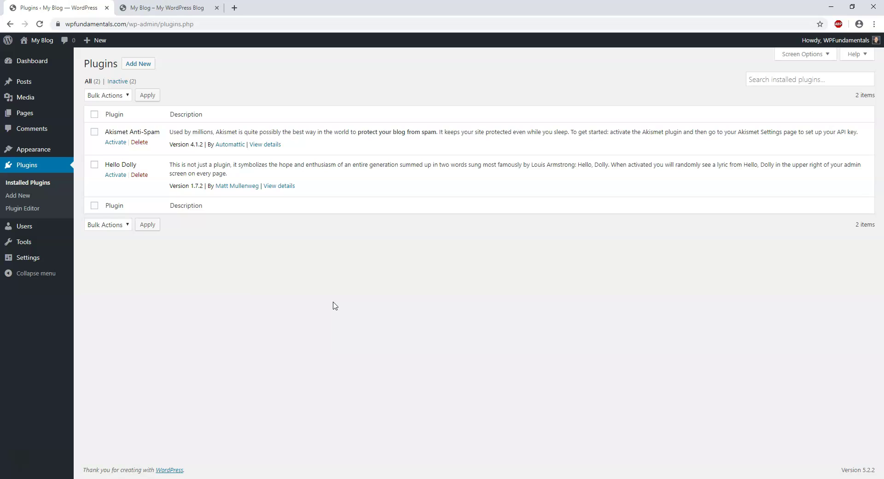
left_click(38, 230)
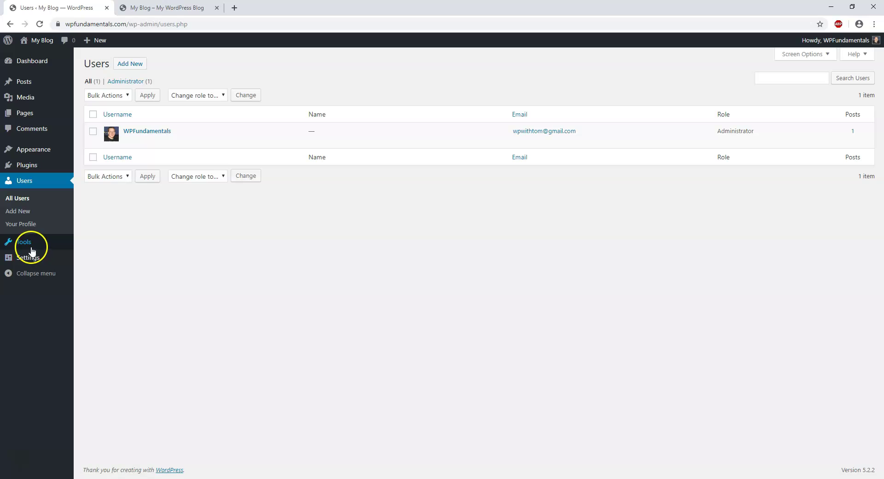
Review the General Settings from the site title to the week start day, checking the blog's public front page alongside.
mouse_move(30, 248)
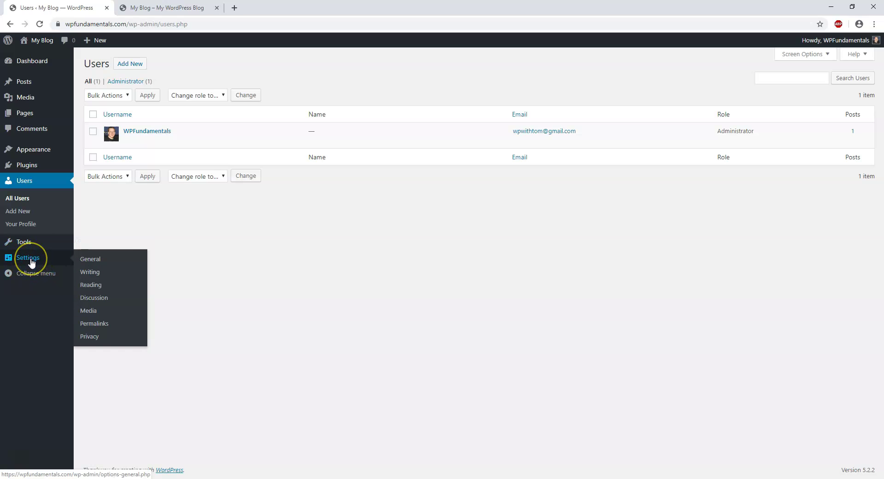
left_click(32, 260)
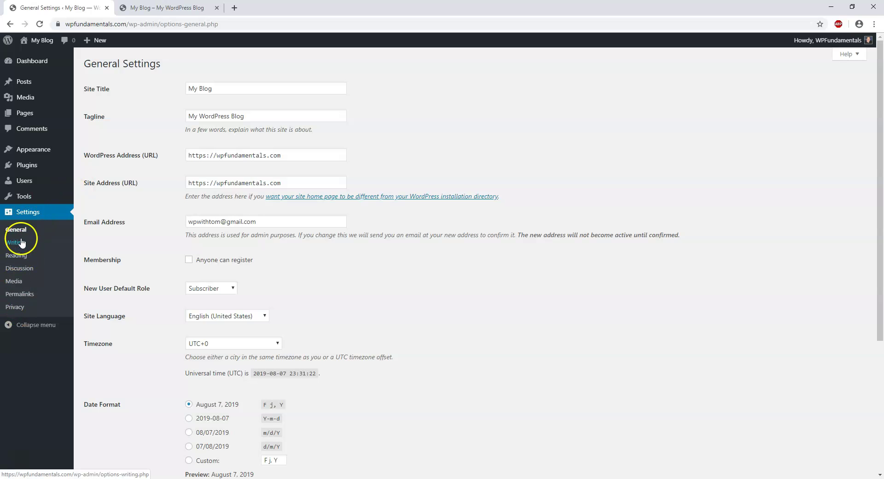
left_click(28, 297)
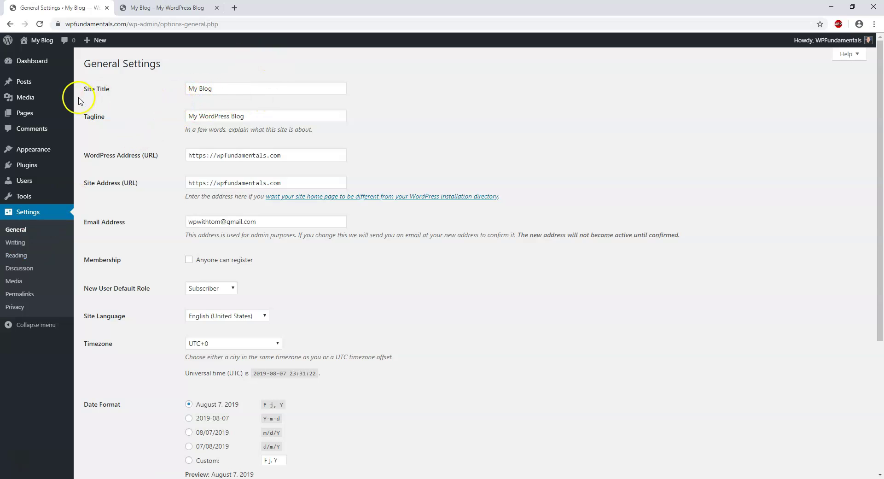
left_click(138, 8)
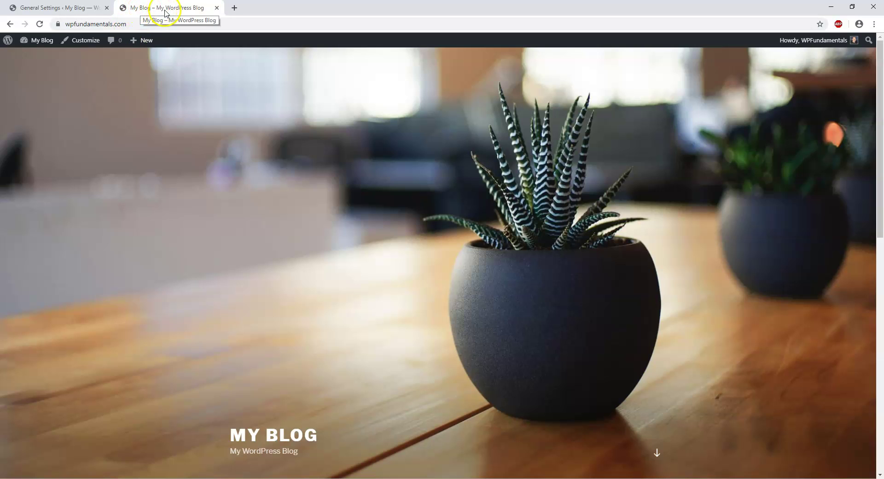
left_click(60, 7)
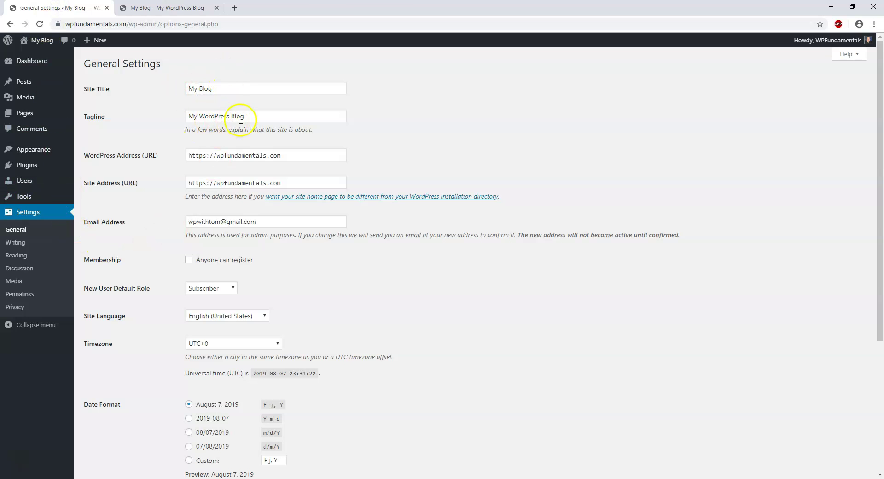
scroll(167, 233, "down", 4)
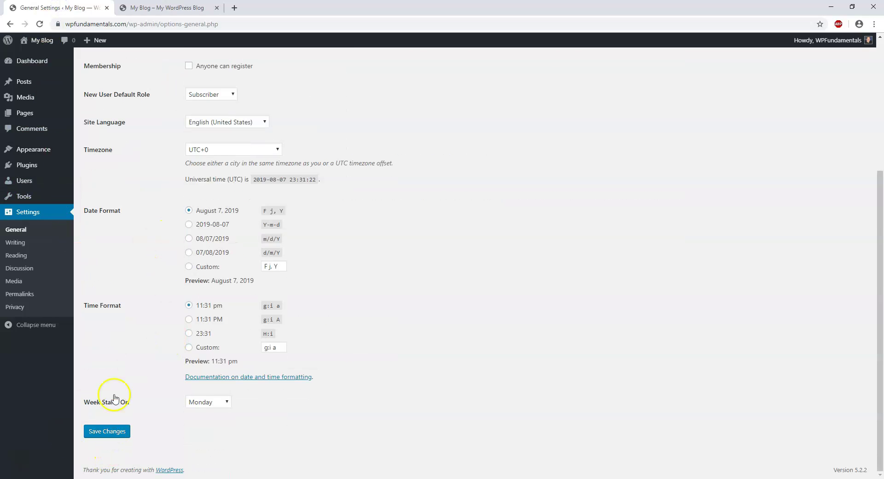
scroll(110, 372, "up", 4)
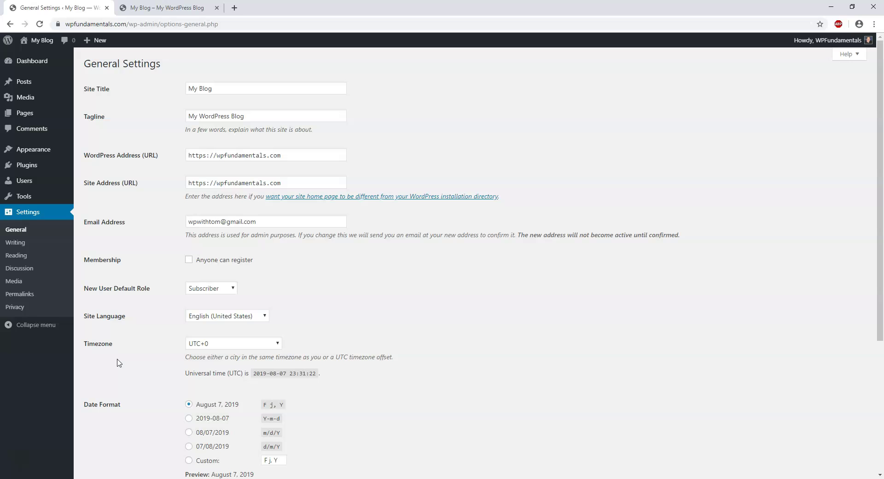
Return to the dashboard home screen.
left_click(43, 63)
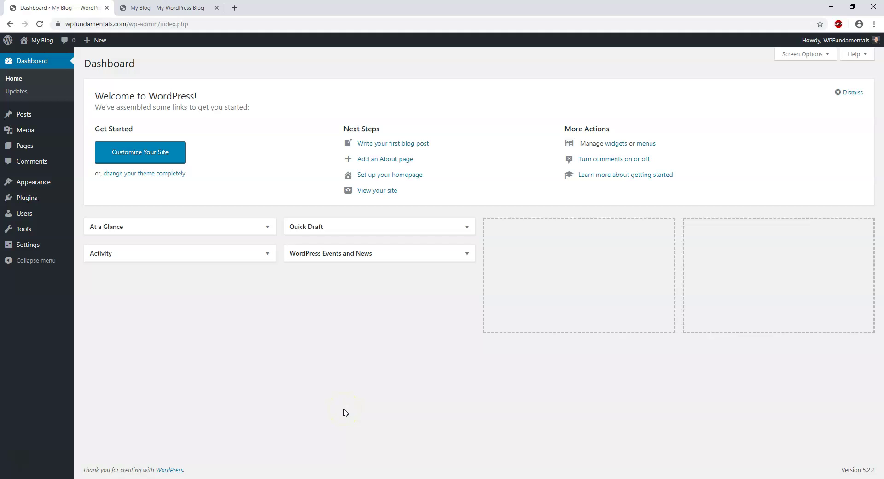
left_click(339, 412)
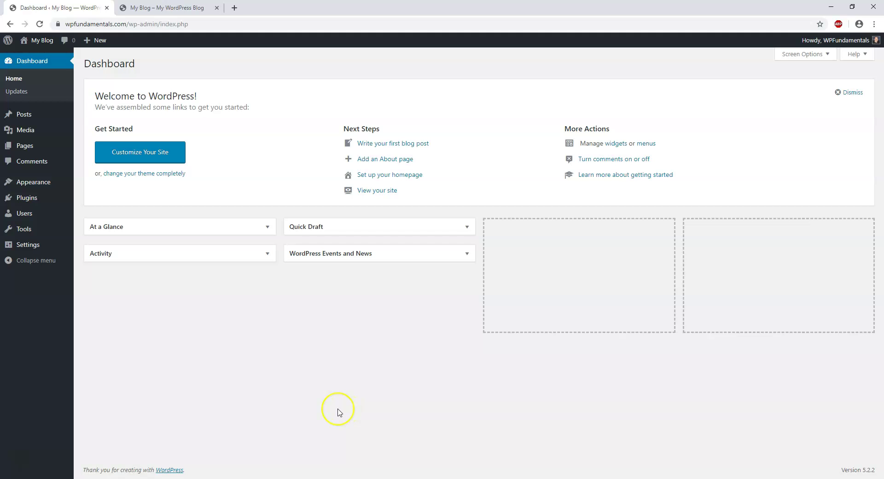